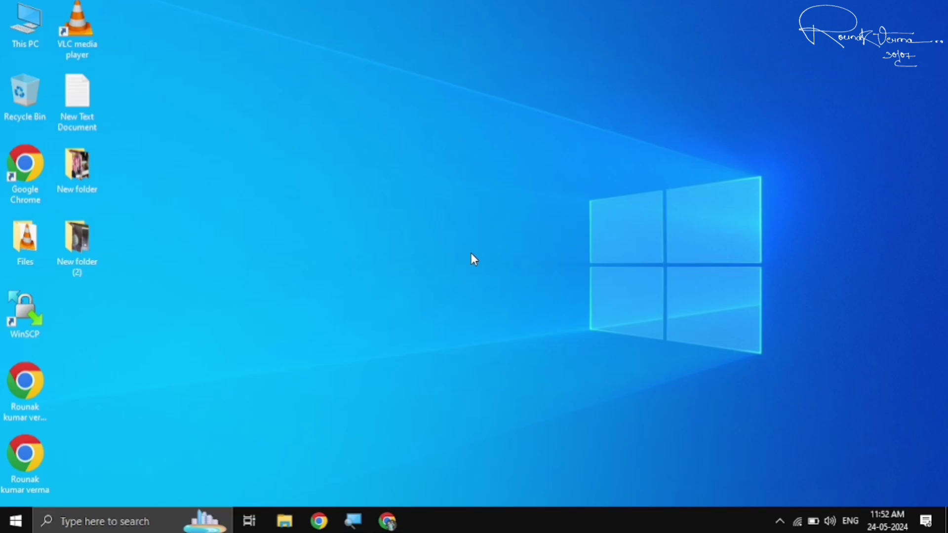
Step: Switch to Chrome, search Google for "rufus download" and open the official Rufus site at rufus.ie
{"action": "left_click", "coordinate": [389, 528]}
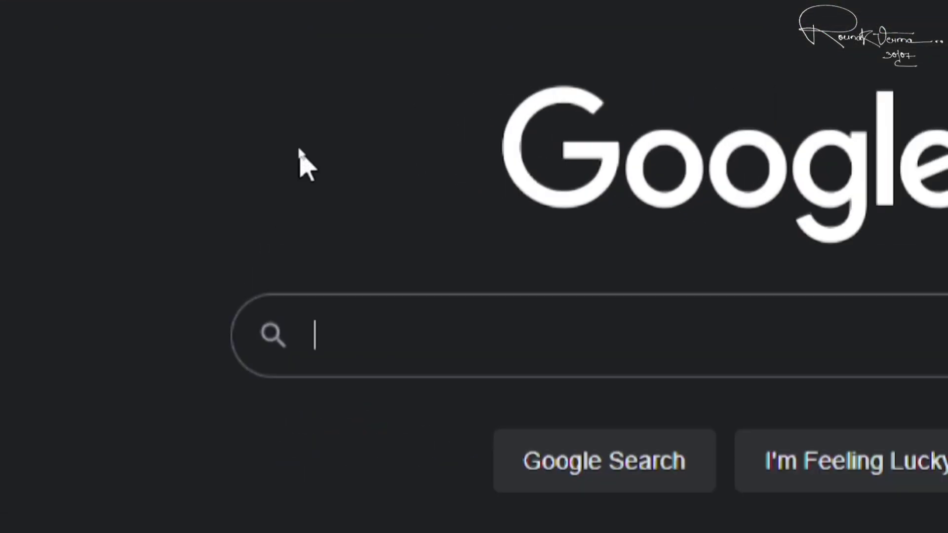
{"action": "type", "text": "rus"}
{"action": "key", "text": "BackSpace"}
{"action": "type", "text": "fus do"}
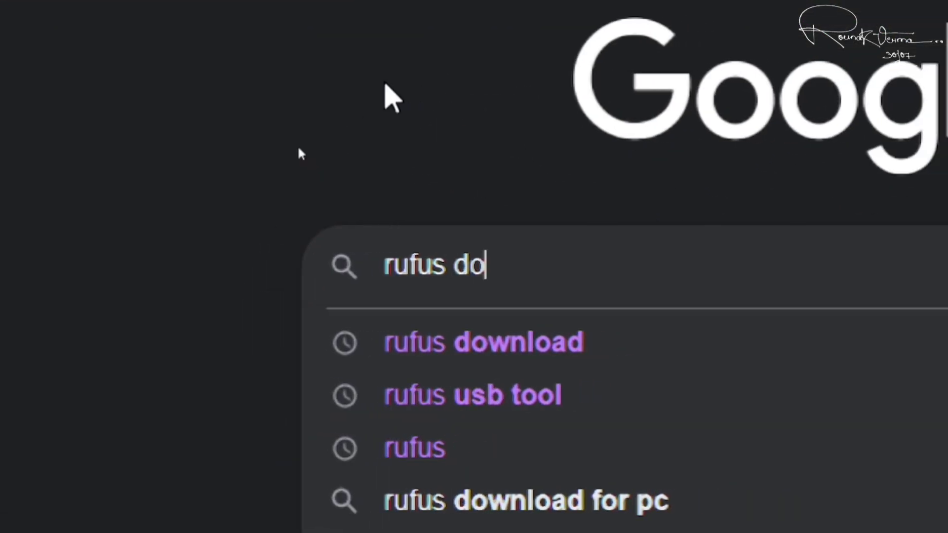
{"action": "type", "text": "wnload"}
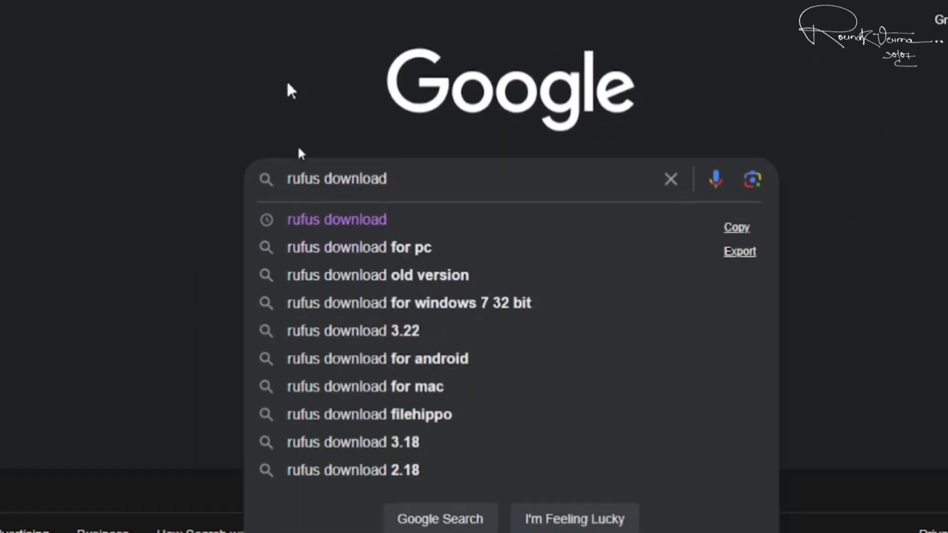
{"action": "key", "text": "Return"}
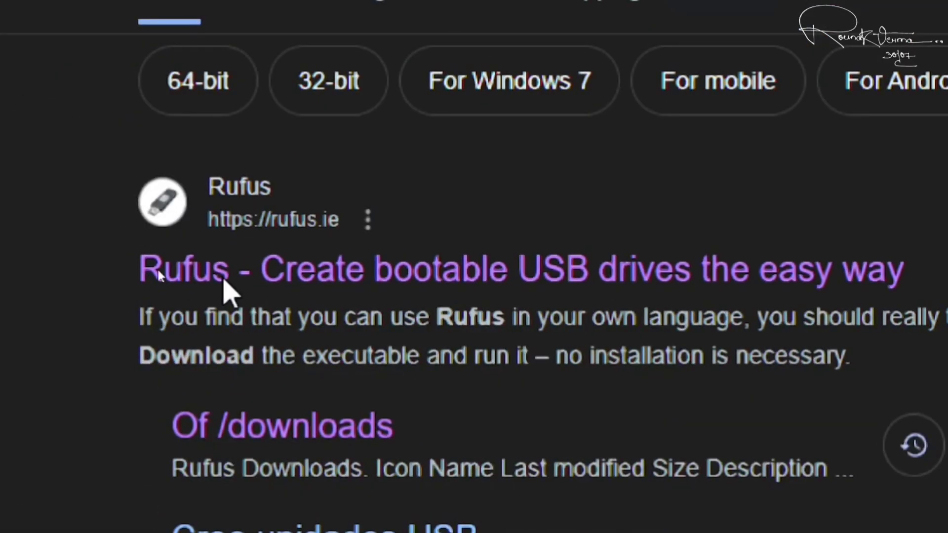
{"action": "left_click", "coordinate": [227, 273]}
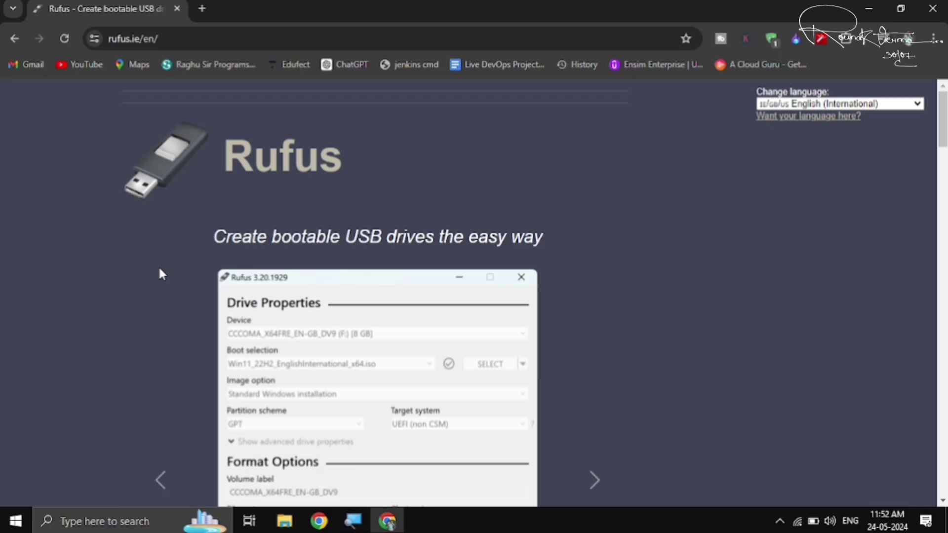
Step: Download the standard Windows x64 release rufus-4.5.exe from the latest releases and run the downloaded file
{"action": "scroll", "coordinate": [161, 273], "scroll_direction": "down", "scroll_amount": 15}
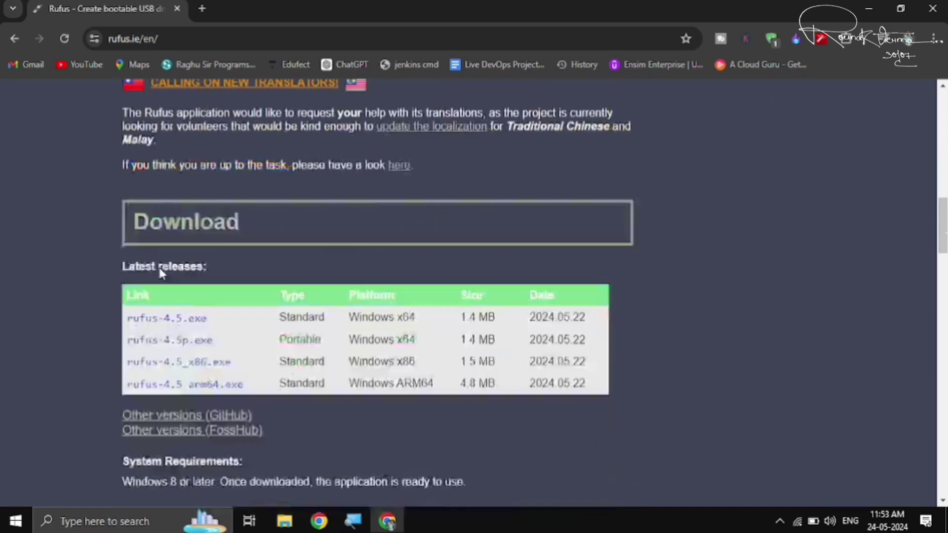
{"action": "scroll", "coordinate": [158, 267], "scroll_direction": "down", "scroll_amount": 4}
{"action": "scroll", "coordinate": [159, 270], "scroll_direction": "up", "scroll_amount": 2}
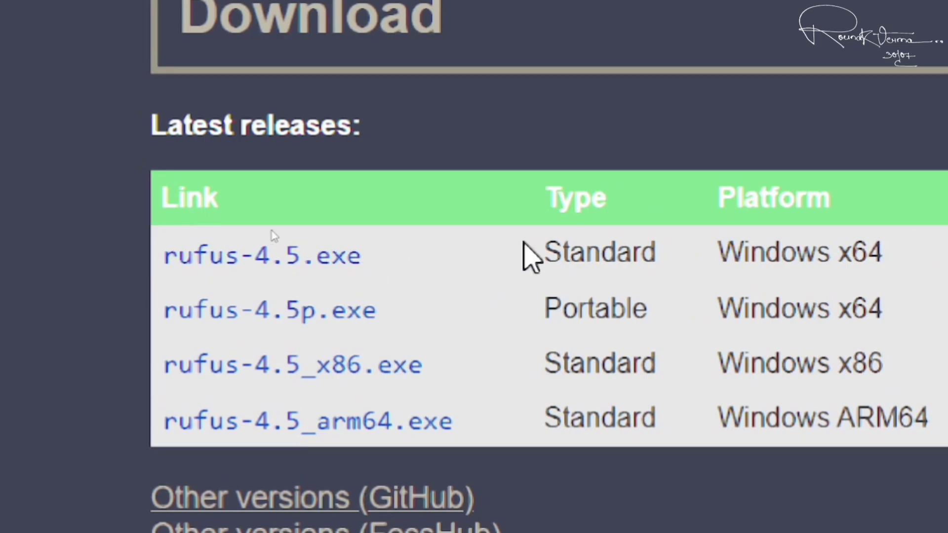
{"action": "left_click", "coordinate": [261, 267]}
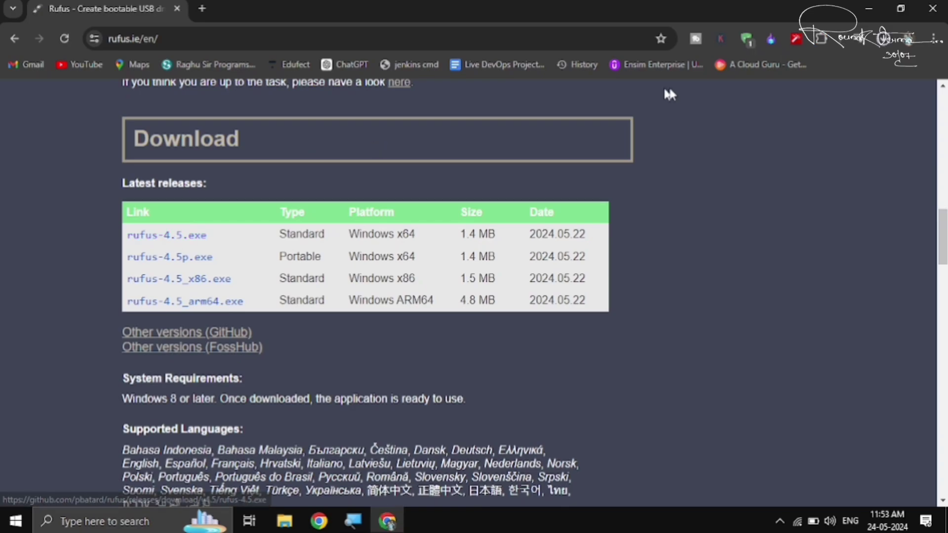
{"action": "left_click", "coordinate": [884, 38]}
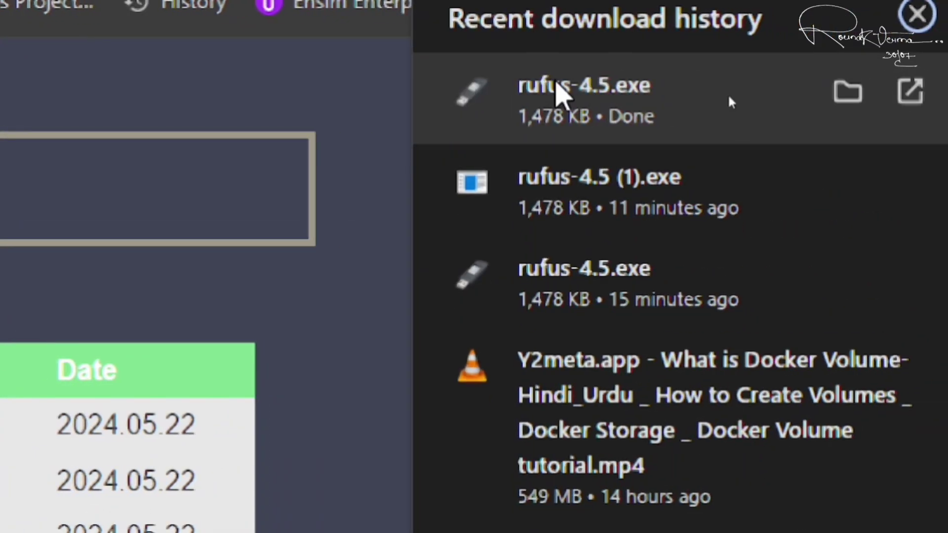
{"action": "left_click", "coordinate": [728, 93]}
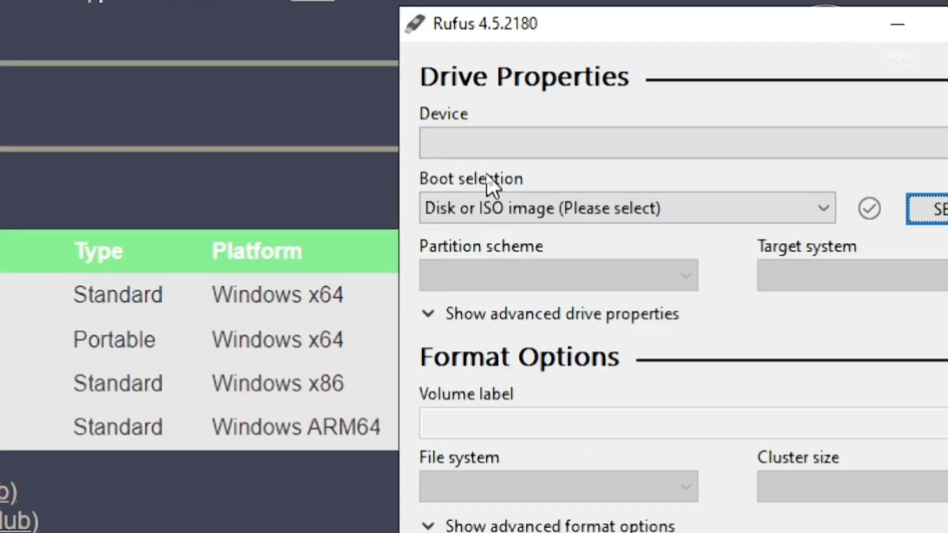
Step: Set the boot selection to Disk or ISO image, switch the image source to DOWNLOAD and start the ISO image download setup
{"action": "left_click", "coordinate": [515, 200]}
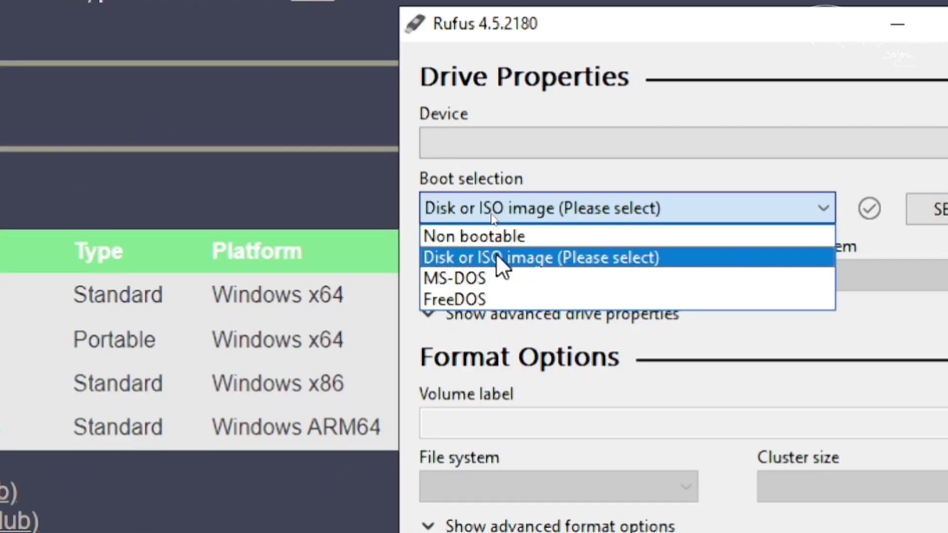
{"action": "left_click", "coordinate": [513, 261]}
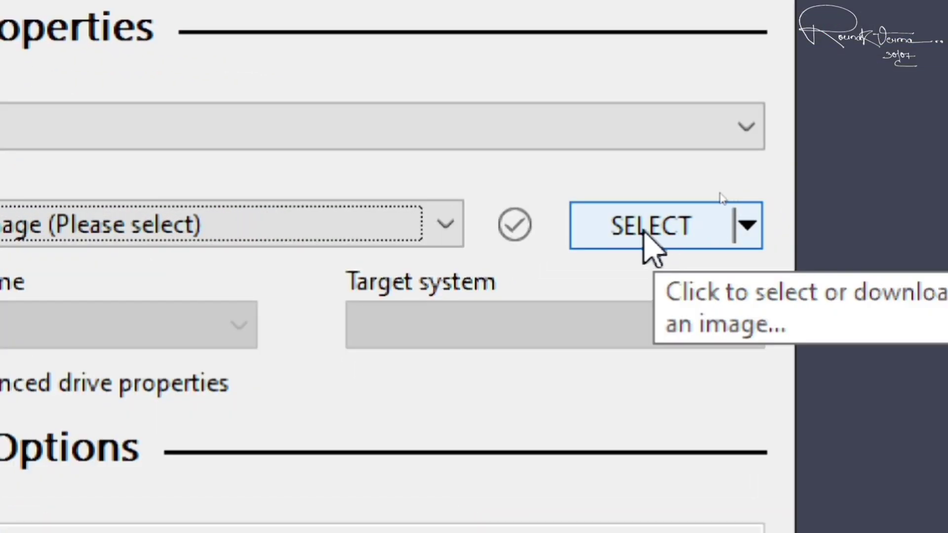
{"action": "left_click", "coordinate": [644, 231]}
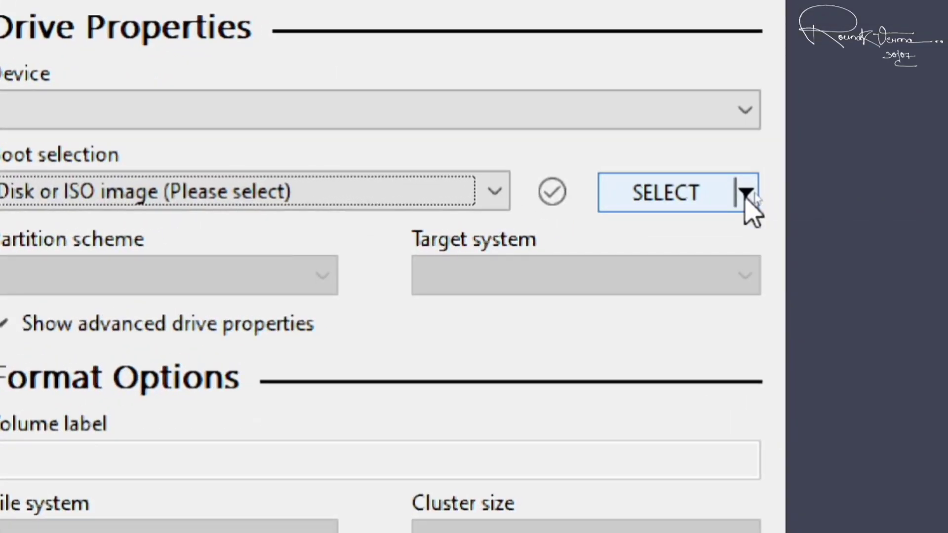
{"action": "left_click", "coordinate": [745, 194]}
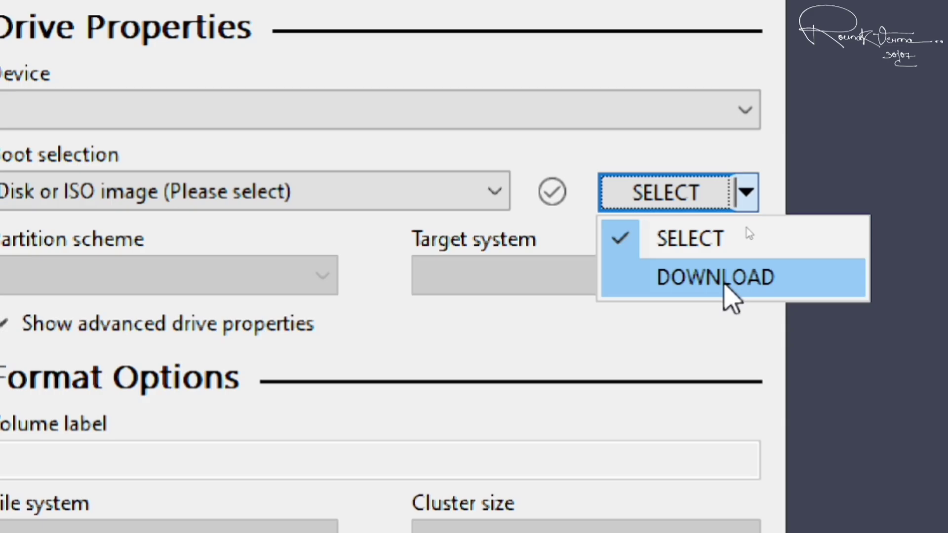
{"action": "left_click", "coordinate": [725, 284]}
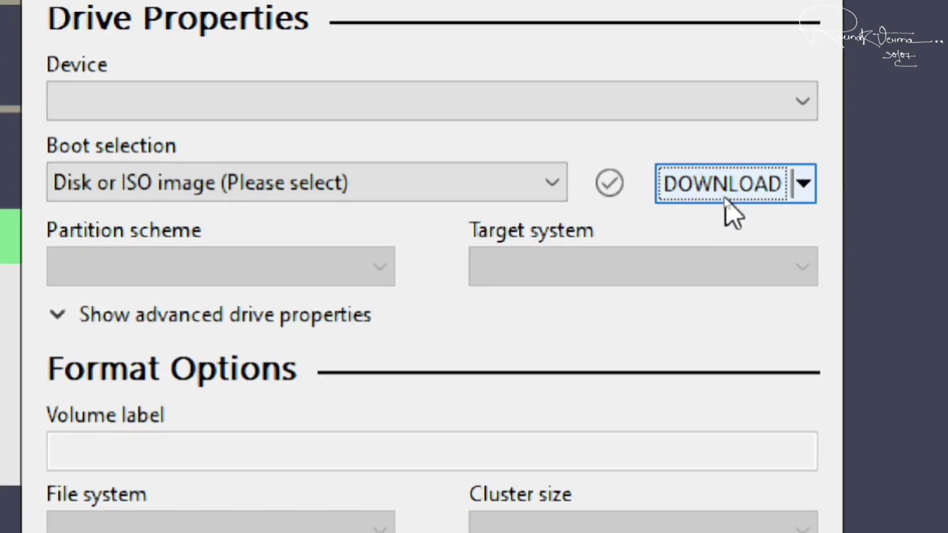
{"action": "left_click", "coordinate": [725, 193]}
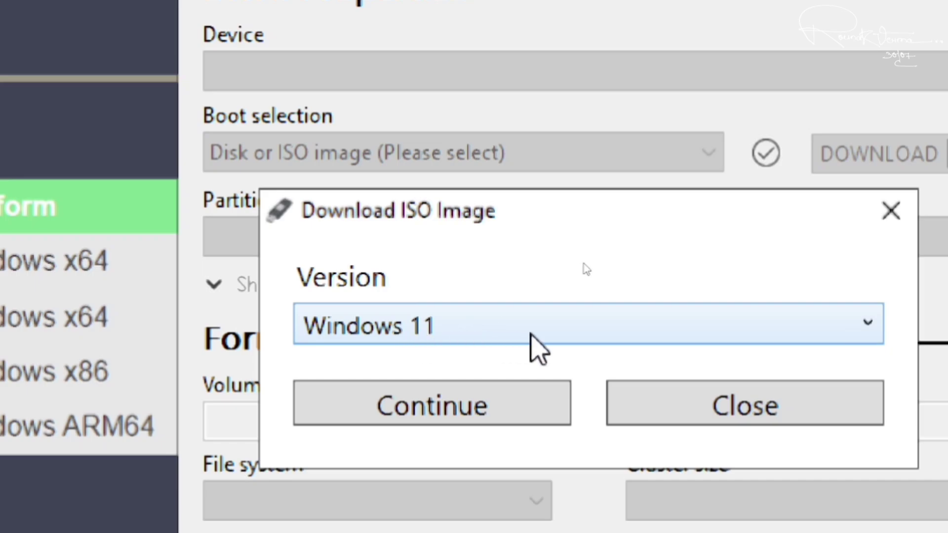
Step: Choose version Windows 11, release 23H2 v2 (Build 22631.2861 - 2023.12) and edition Windows 11 Home/Pro/Edu for the ISO download
{"action": "left_click", "coordinate": [533, 335]}
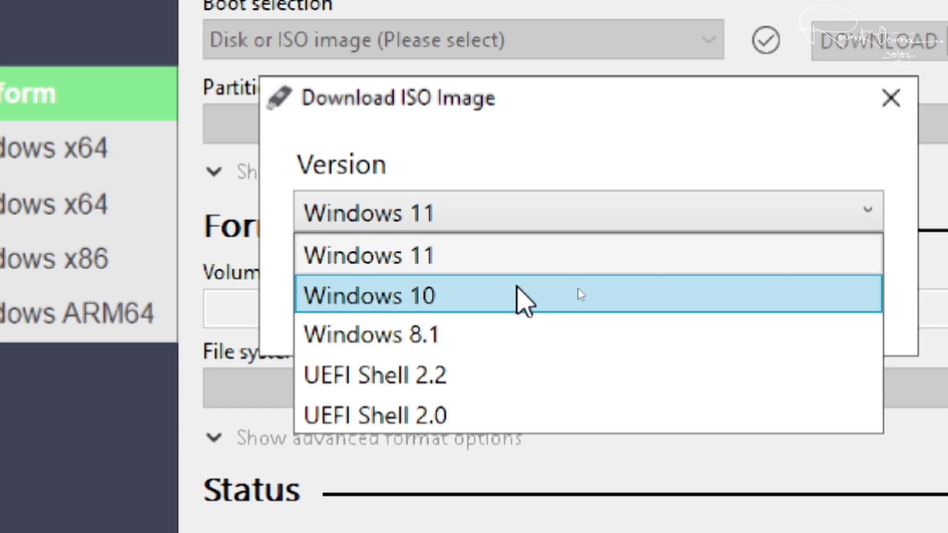
{"action": "left_click", "coordinate": [391, 256]}
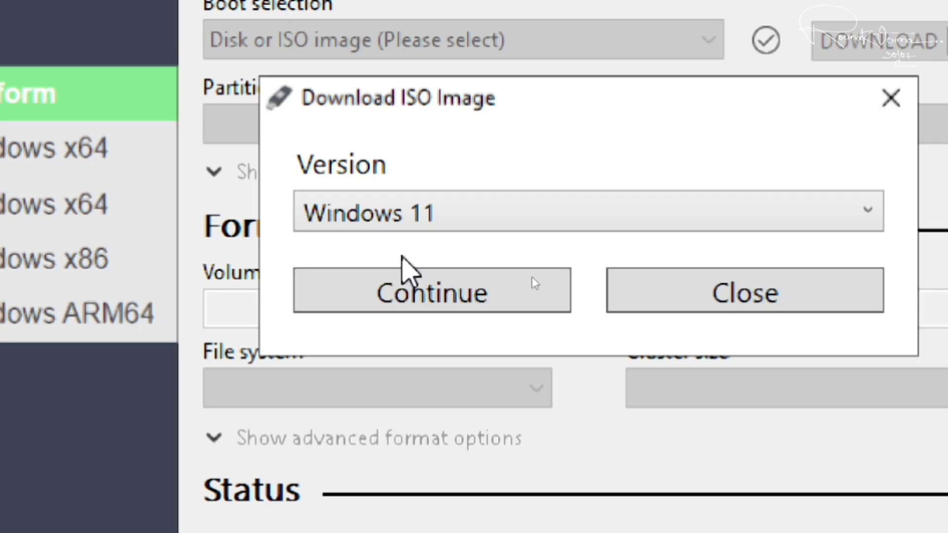
{"action": "left_click", "coordinate": [425, 291]}
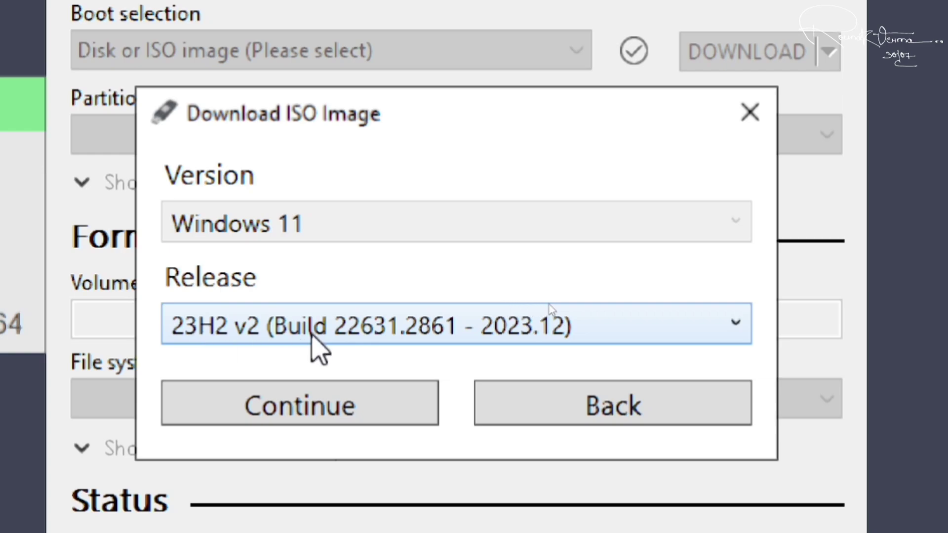
{"action": "left_click", "coordinate": [311, 340]}
{"action": "left_click", "coordinate": [311, 374]}
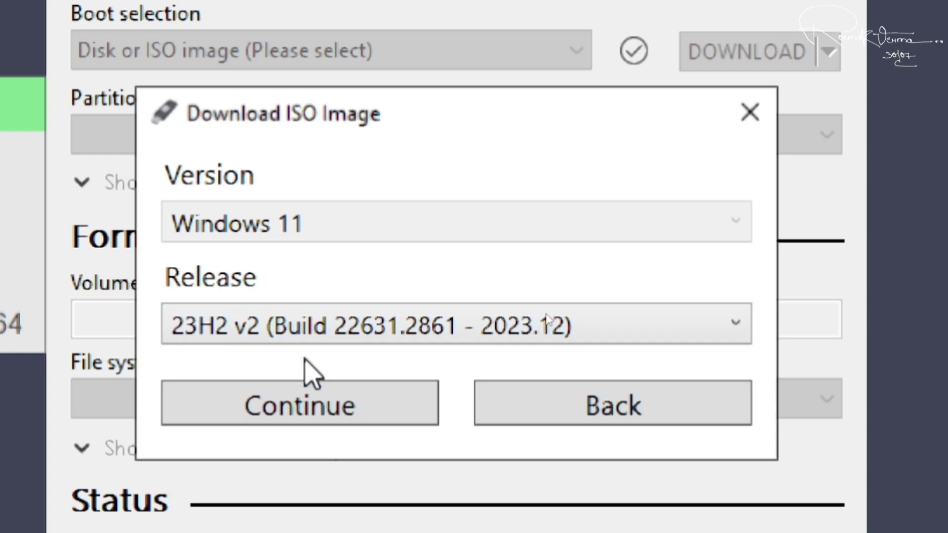
{"action": "left_click", "coordinate": [308, 419]}
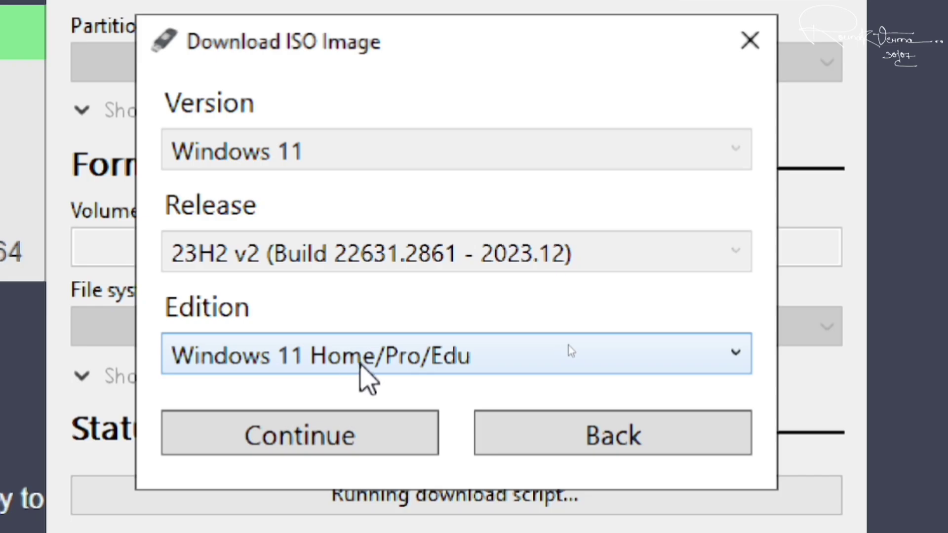
{"action": "left_click", "coordinate": [307, 437]}
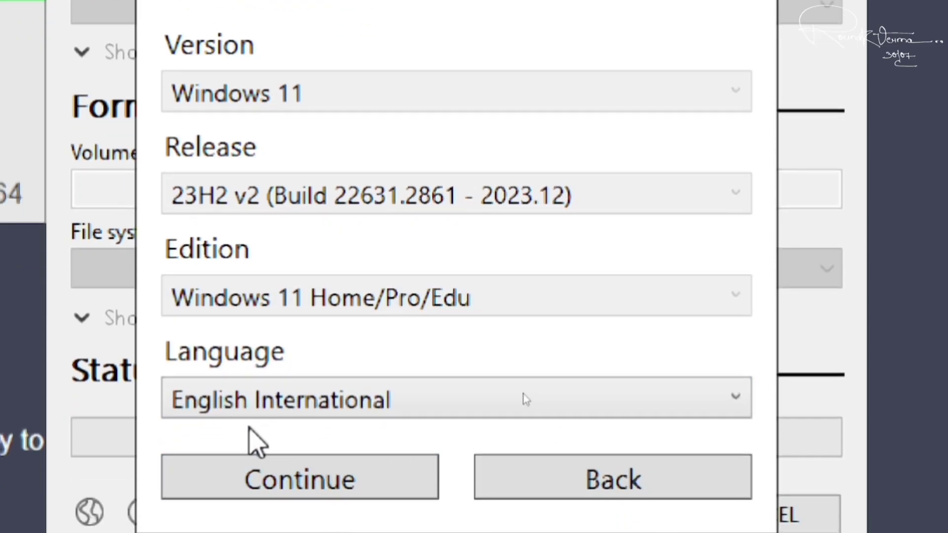
Step: Set the ISO language to English (United States) and continue to the architecture choice
{"action": "left_click", "coordinate": [283, 410]}
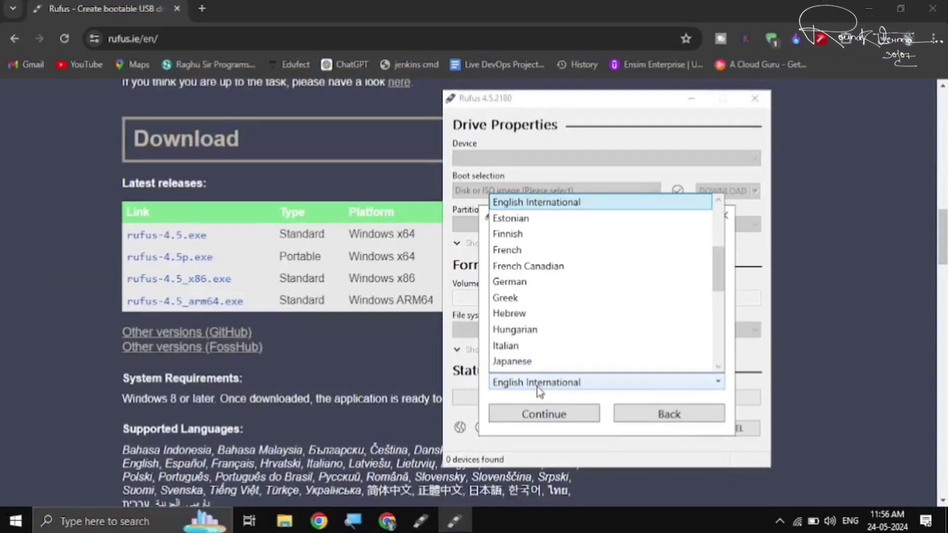
{"action": "scroll", "coordinate": [715, 267], "scroll_direction": "up", "scroll_amount": 2}
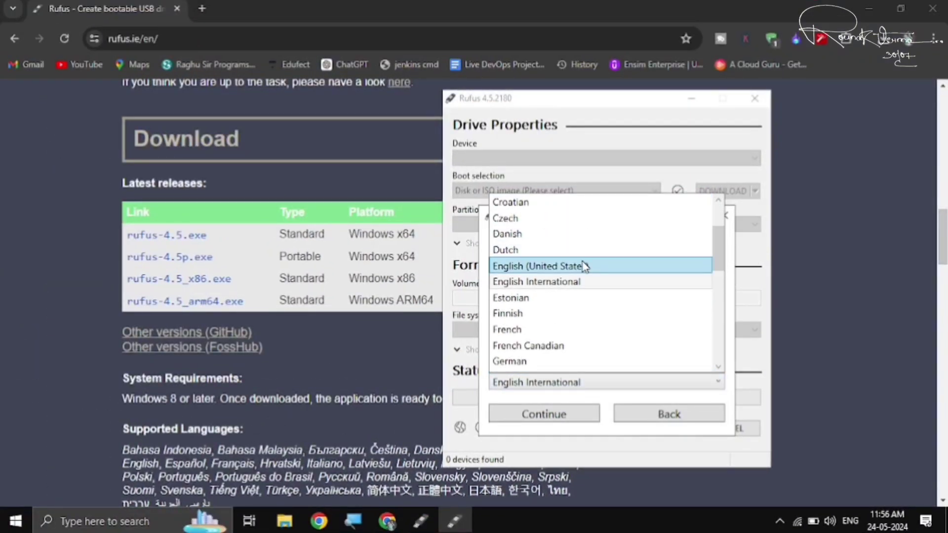
{"action": "left_click", "coordinate": [585, 266]}
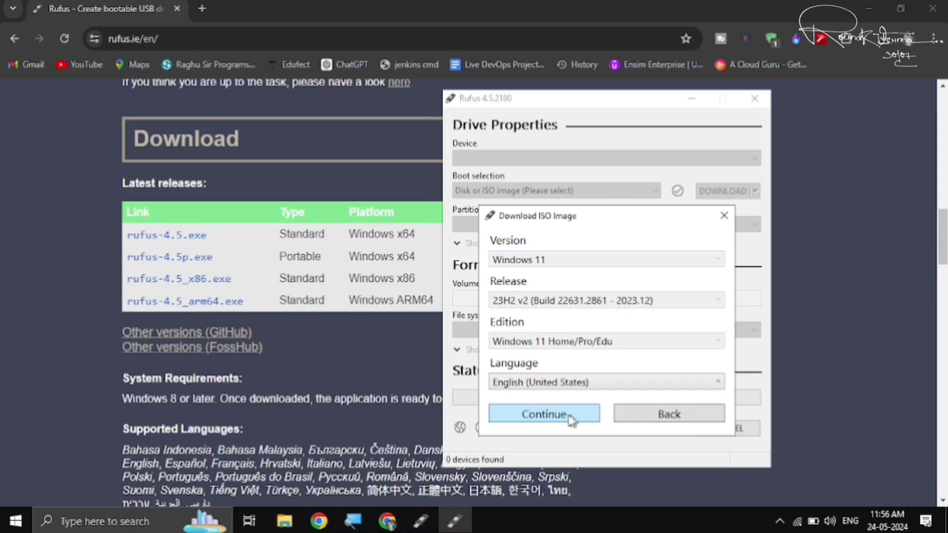
{"action": "left_click", "coordinate": [315, 470]}
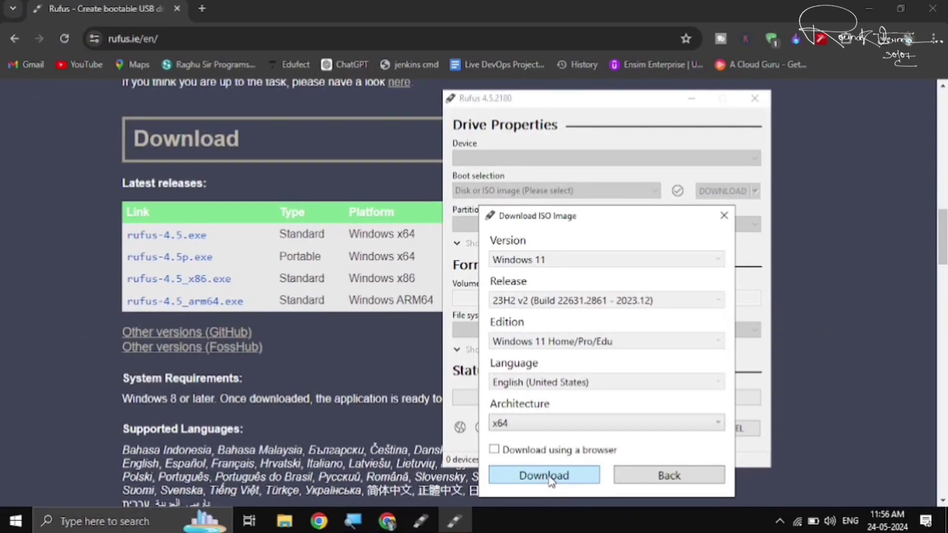
Step: Start downloading the x64 ISO to the Desktop as Win11_23H2_English_x64v2, and cancel the running download
{"action": "left_click", "coordinate": [552, 482]}
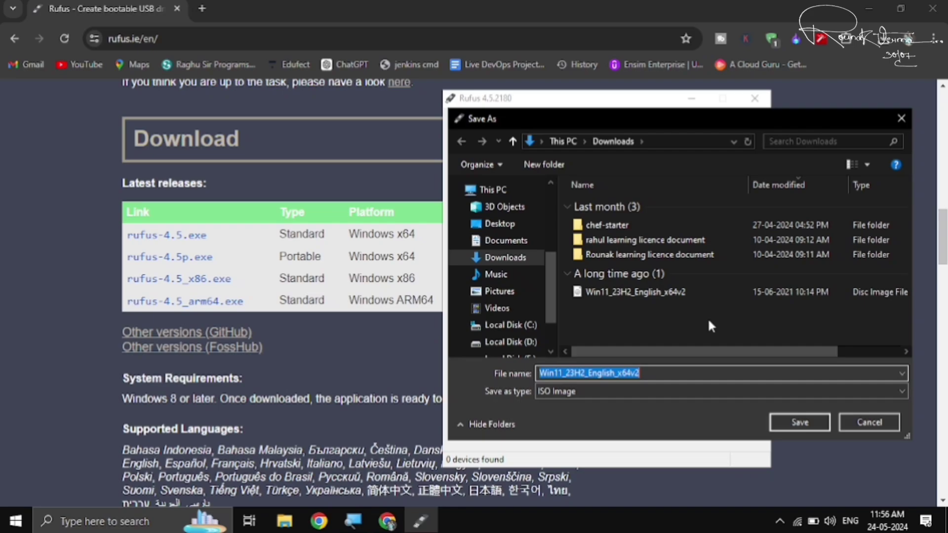
{"action": "left_click", "coordinate": [510, 228]}
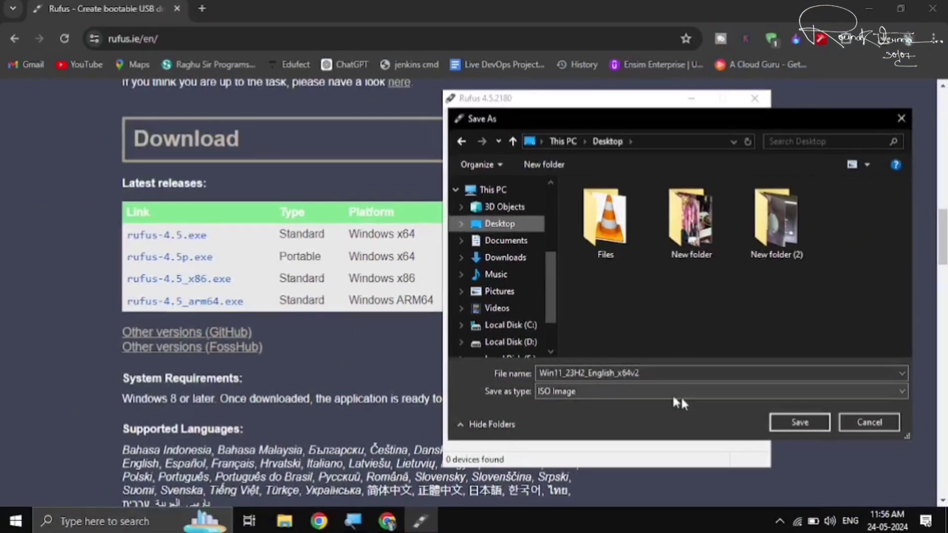
{"action": "left_click", "coordinate": [800, 423]}
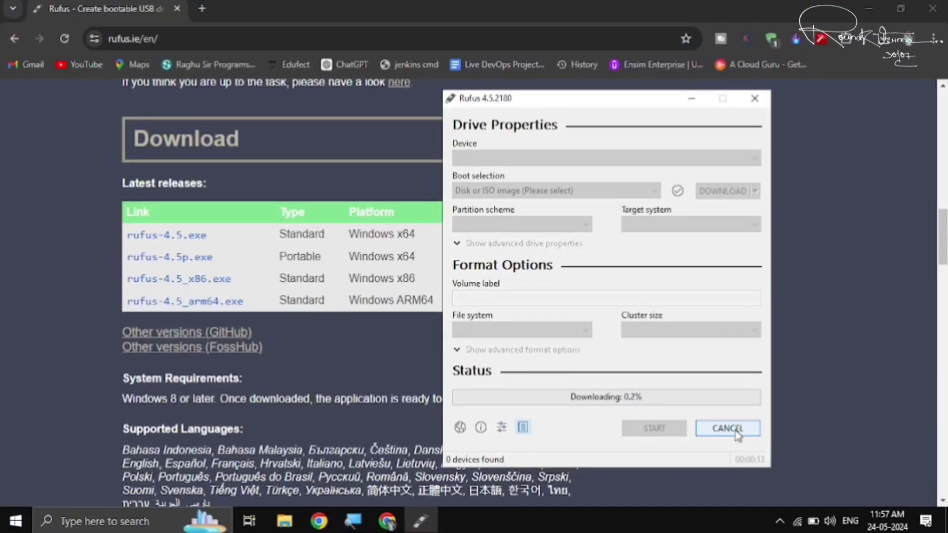
{"action": "left_click", "coordinate": [736, 431]}
{"action": "left_click", "coordinate": [727, 288]}
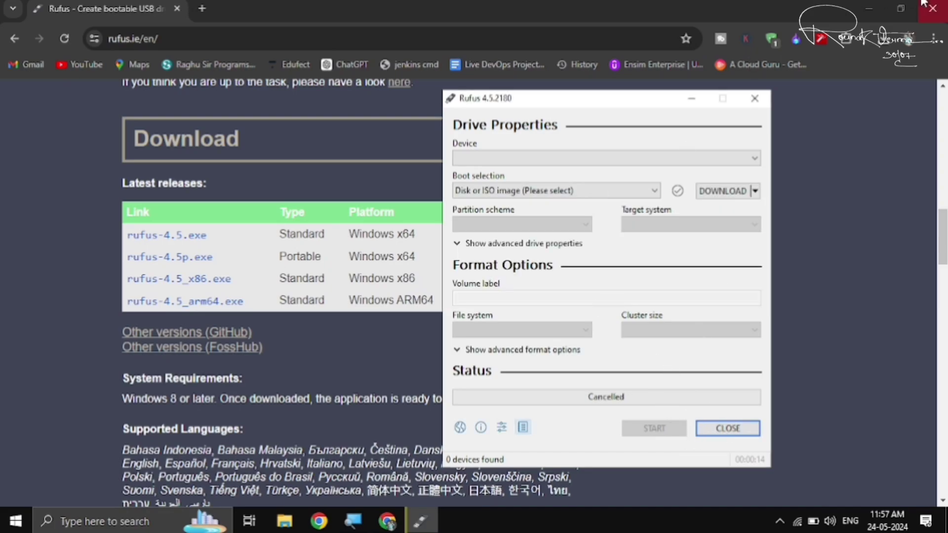
Step: Minimize the browser, look for the existing Win11_23H2_English_x64v2 ISO in File Explorer's Downloads folder, and close the folder window
{"action": "left_click", "coordinate": [867, 5]}
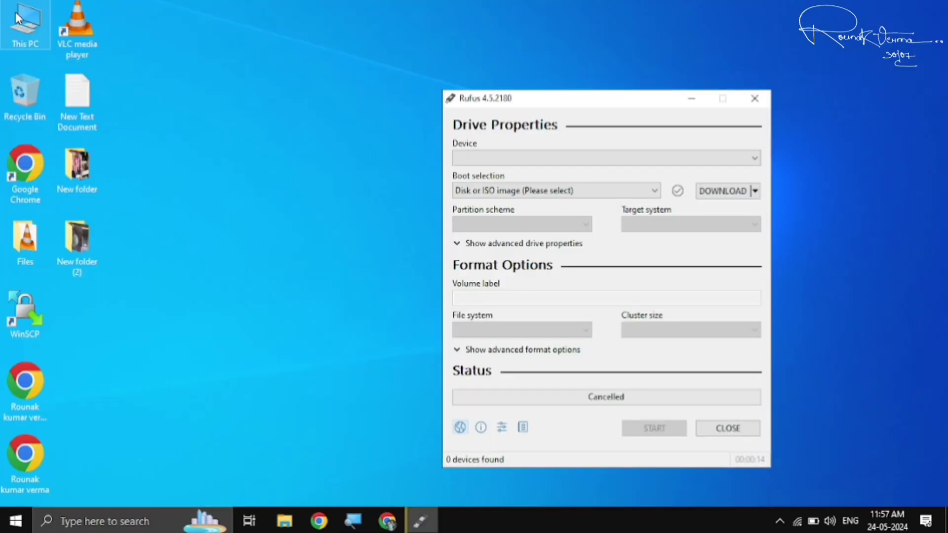
{"action": "left_click", "coordinate": [2, 56]}
{"action": "key", "text": "super+e"}
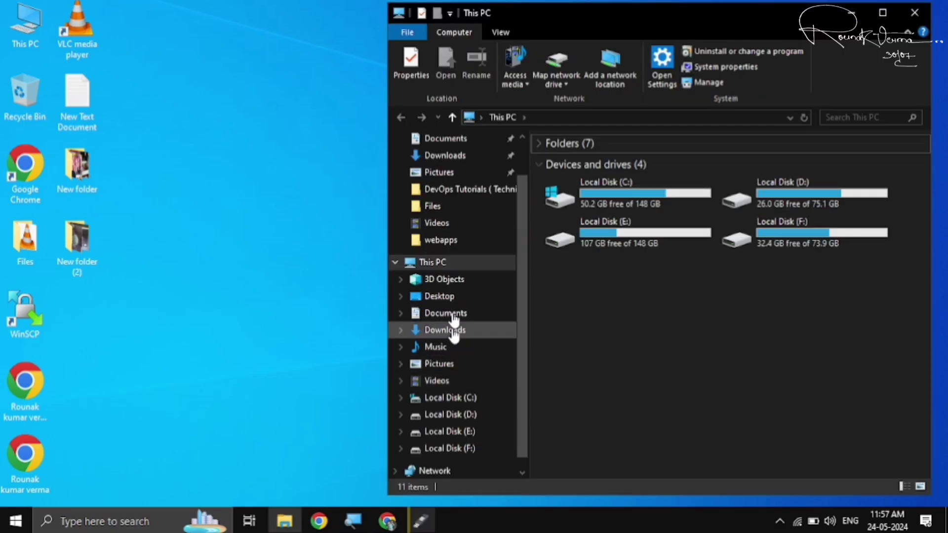
{"action": "left_click", "coordinate": [445, 155]}
{"action": "scroll", "coordinate": [721, 310], "scroll_direction": "down", "scroll_amount": 5}
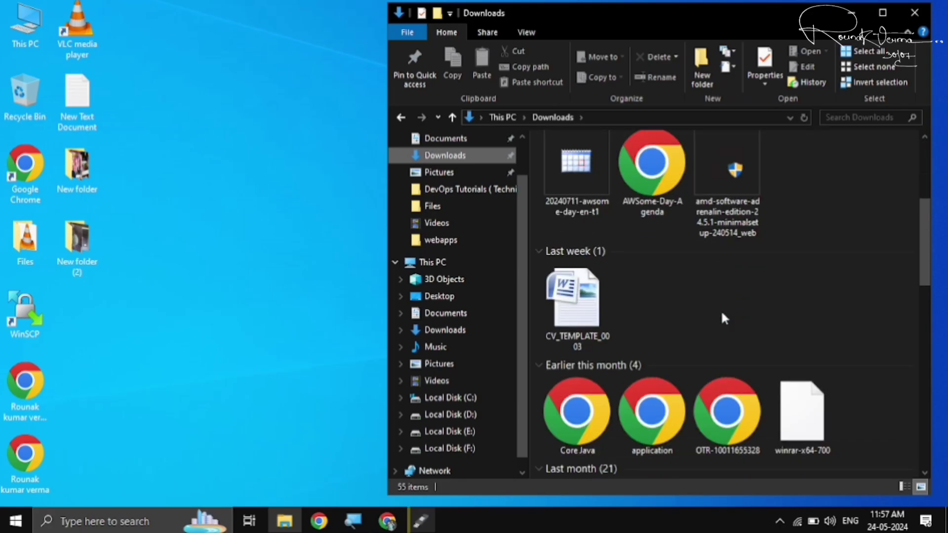
{"action": "scroll", "coordinate": [724, 319], "scroll_direction": "down", "scroll_amount": 15}
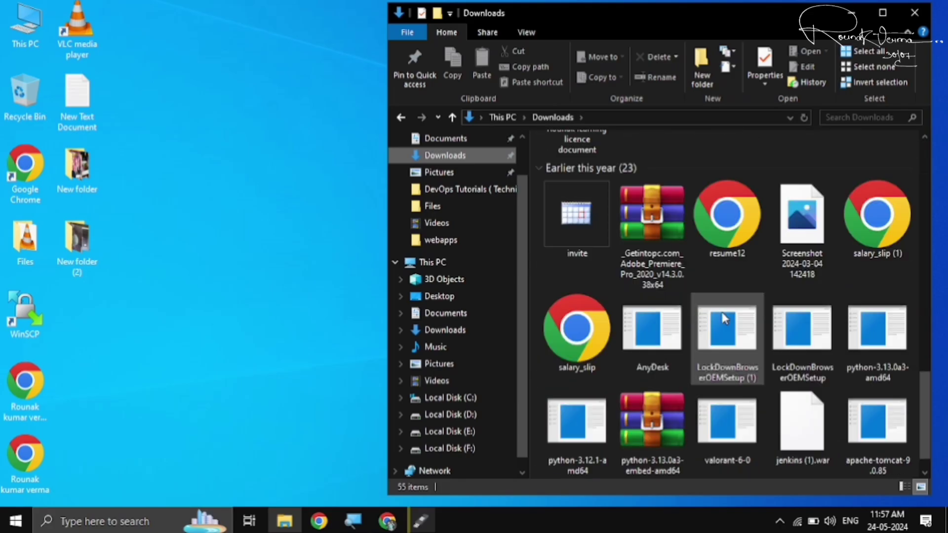
{"action": "scroll", "coordinate": [725, 319], "scroll_direction": "down", "scroll_amount": 7}
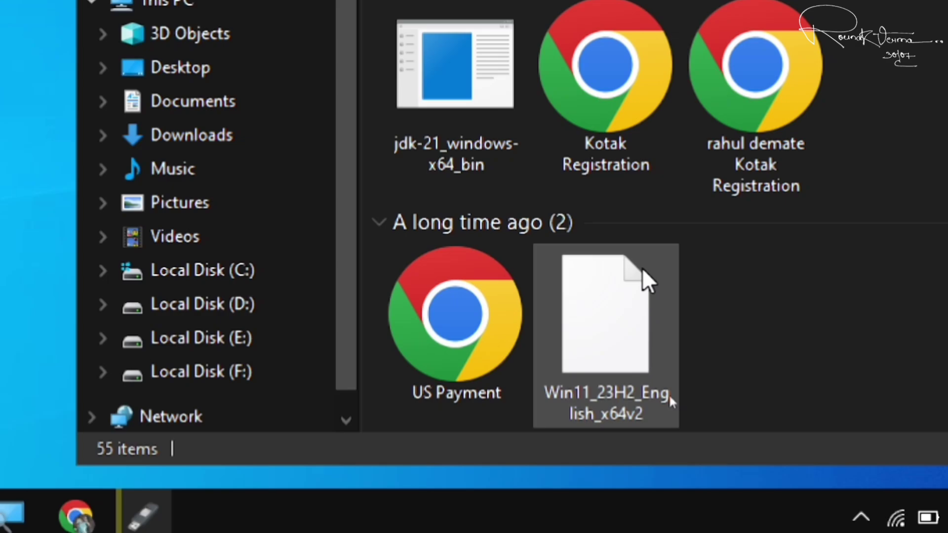
{"action": "mouse_move", "coordinate": [670, 444]}
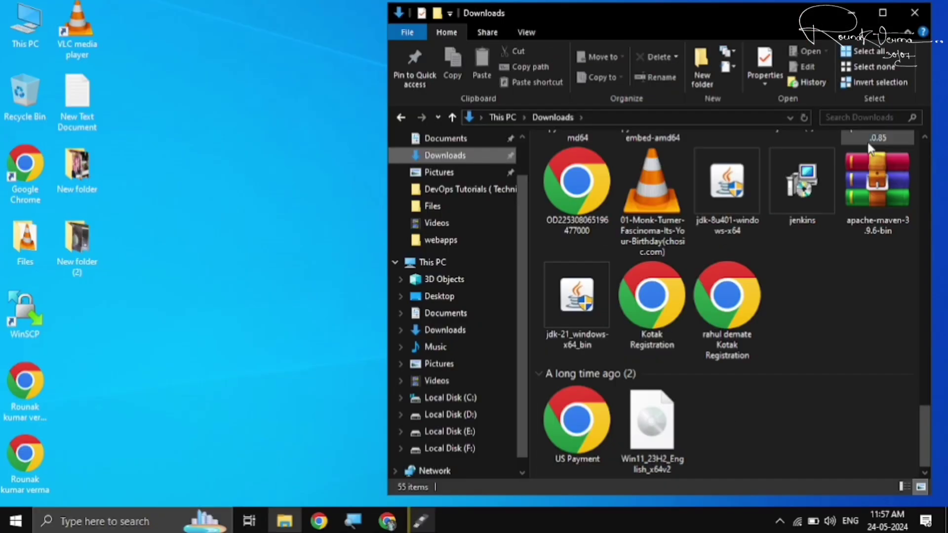
{"action": "left_click", "coordinate": [913, 14]}
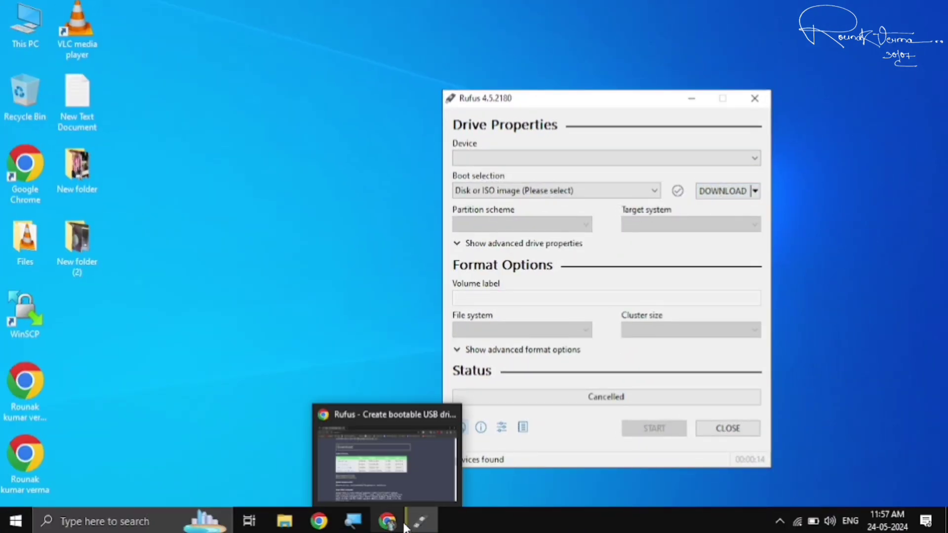
Step: Reopen the Downloads folder in File Explorer and locate the Win11_23H2_English_x64v2 ISO among the oldest files
{"action": "left_click", "coordinate": [33, 43]}
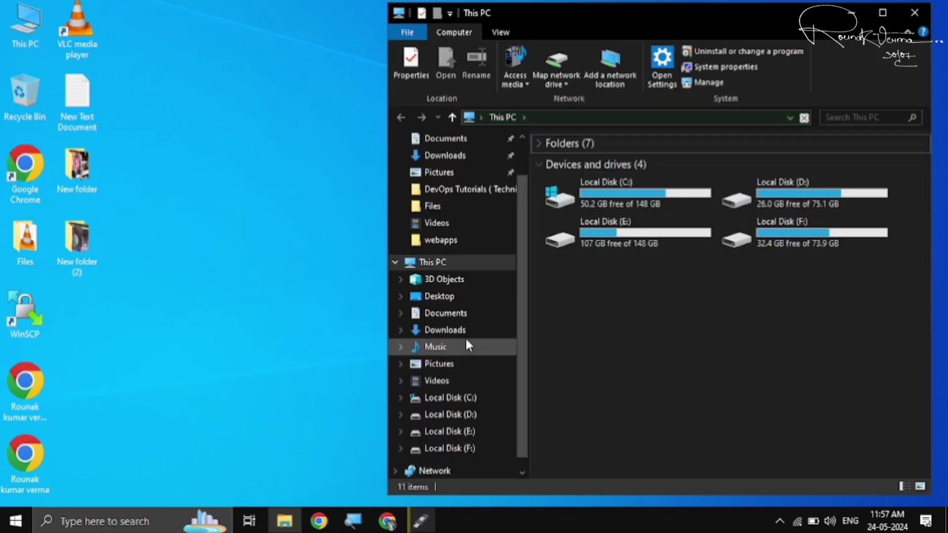
{"action": "left_click", "coordinate": [461, 330]}
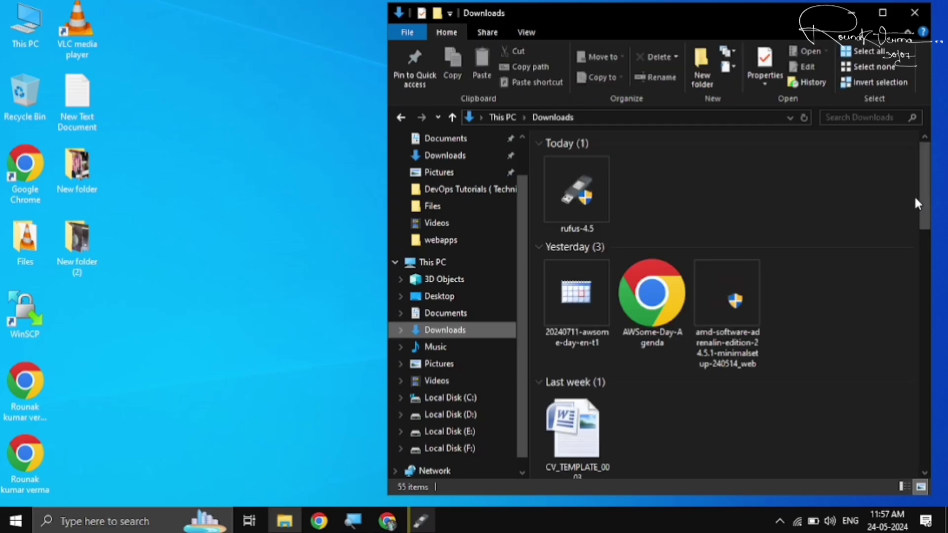
{"action": "left_click_drag", "start_coordinate": [925, 207], "coordinate": [925, 434]}
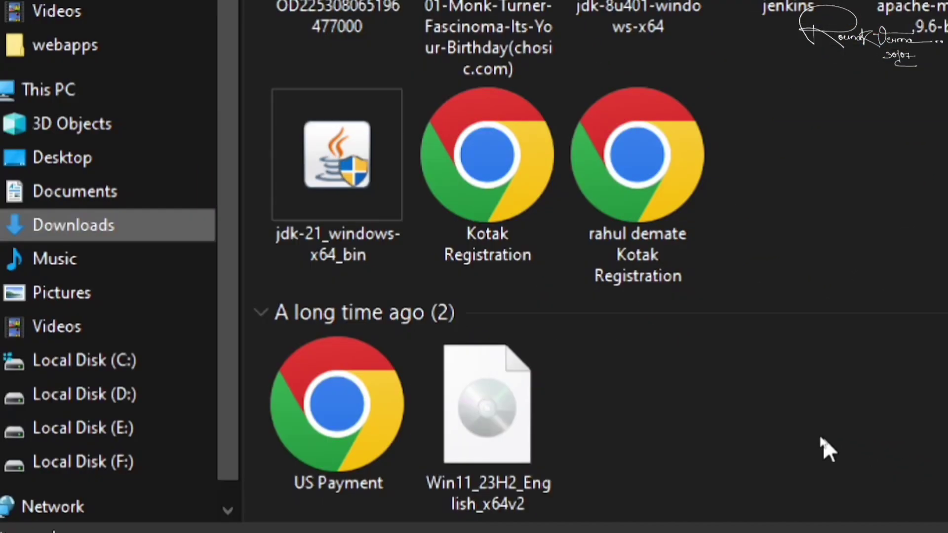